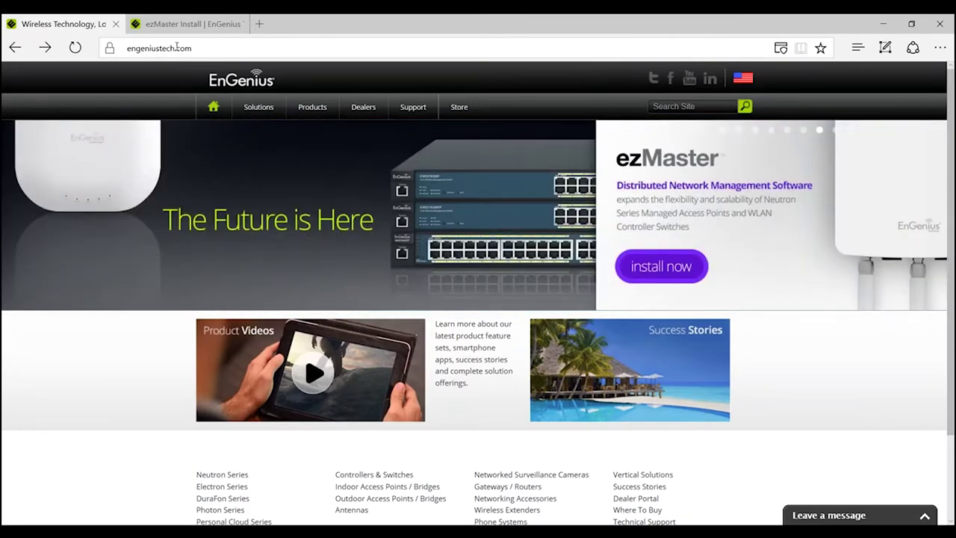
# Open the ezMaster Management Software page from Products and scroll to its install options
pyautogui.moveTo(311, 106)
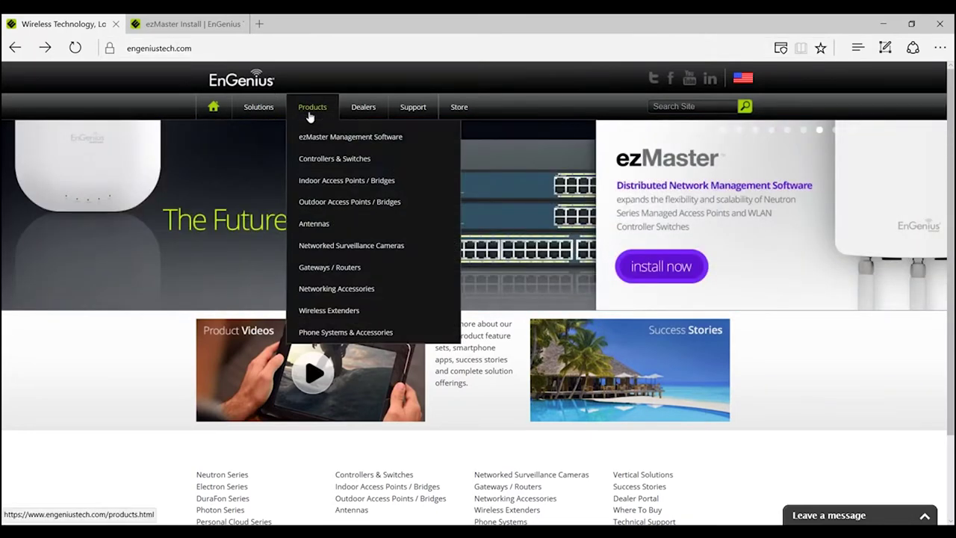
pyautogui.click(354, 143)
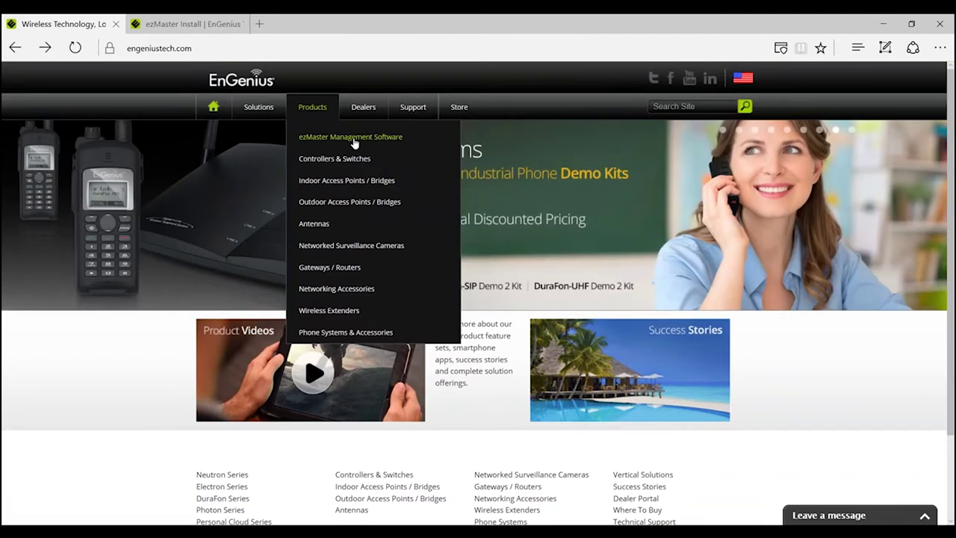
pyautogui.scroll(-1, 370, 195)
pyautogui.scroll(-1, 375, 211)
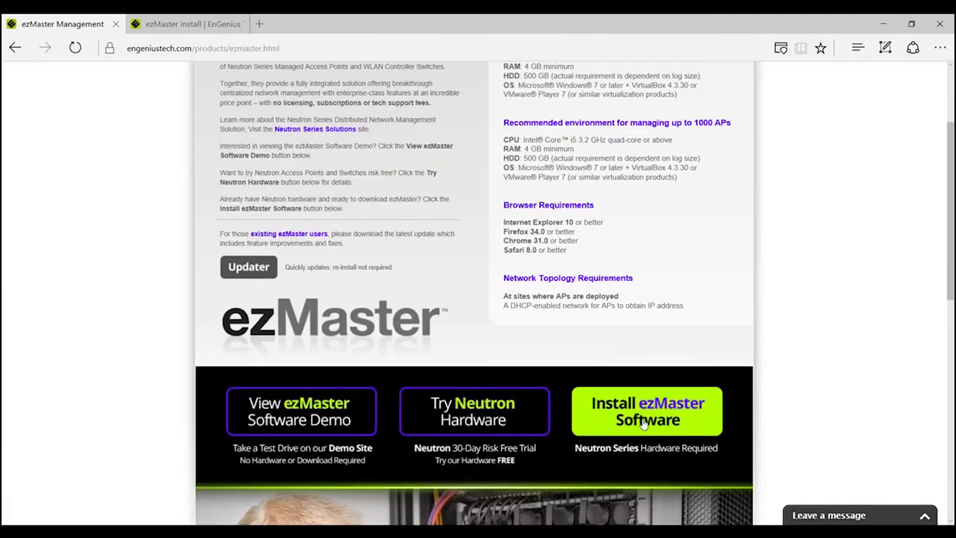
# Agree to the ezMaster Terms and Conditions and submit the download form
pyautogui.click(644, 423)
pyautogui.scroll(-10, 644, 423)
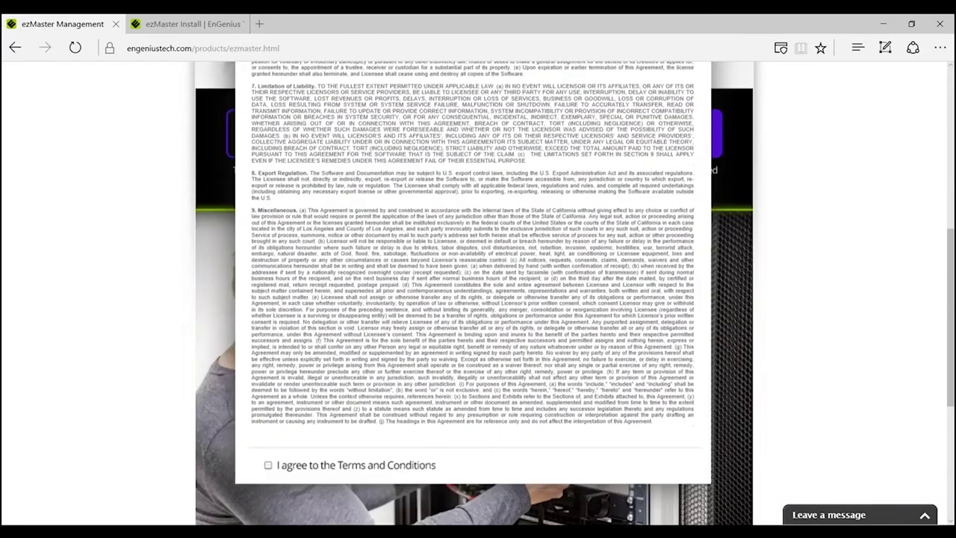
pyautogui.scroll(-1, 307, 407)
pyautogui.click(268, 396)
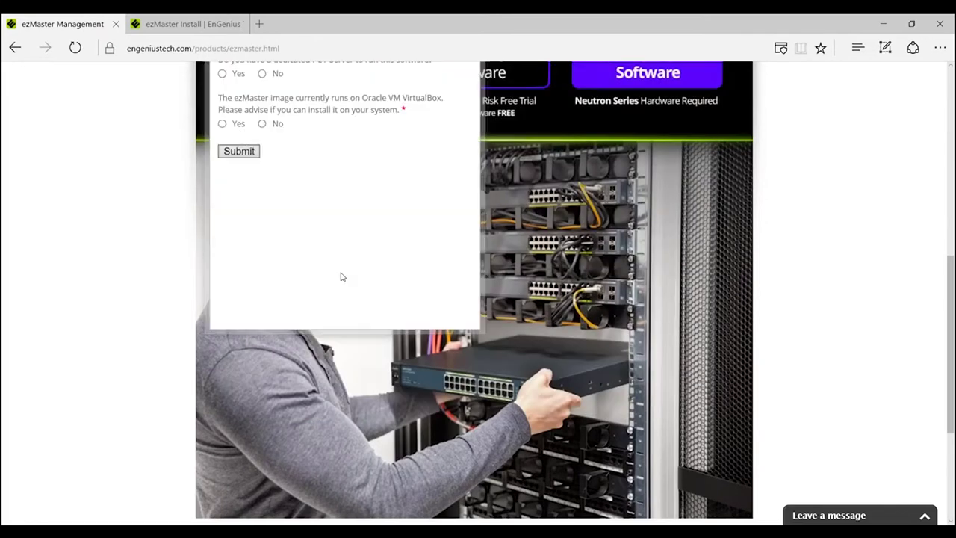
pyautogui.scroll(4, 341, 276)
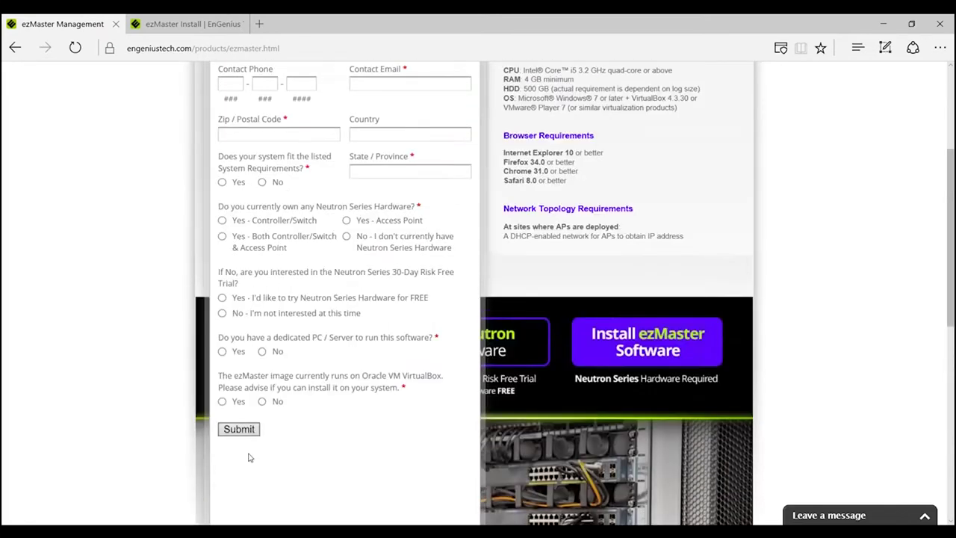
pyautogui.click(239, 430)
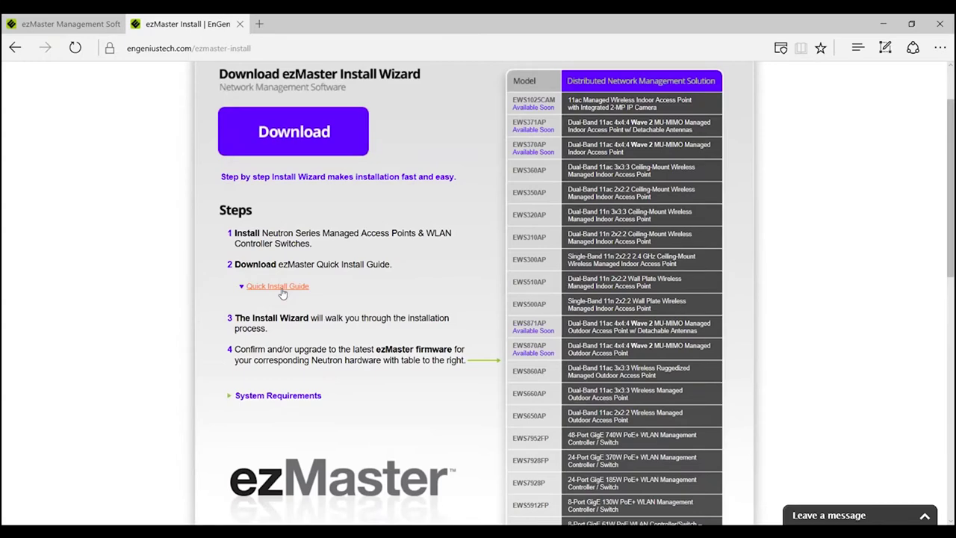
# Download and save ezMaster-Setup_v0.11.12.1.exe, then run the installer
pyautogui.click(293, 132)
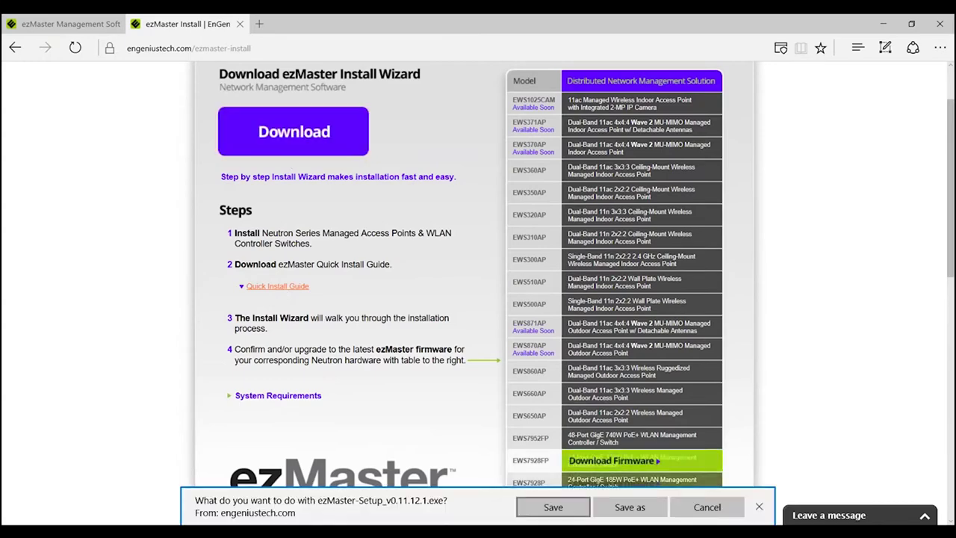
pyautogui.click(553, 506)
pyautogui.click(857, 47)
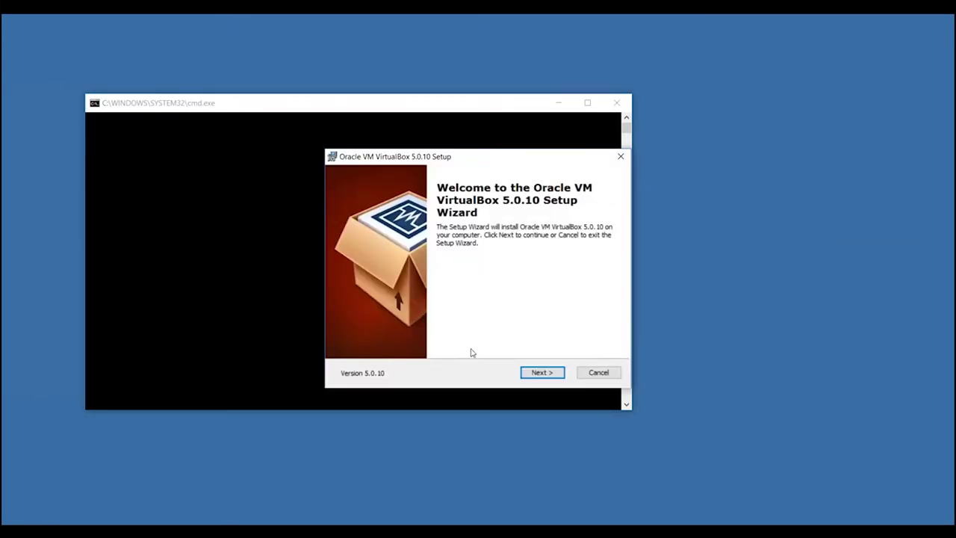
# Install VirtualBox 5.0.10 with default features and shortcuts, accepting the network interface reset warning
pyautogui.click(535, 376)
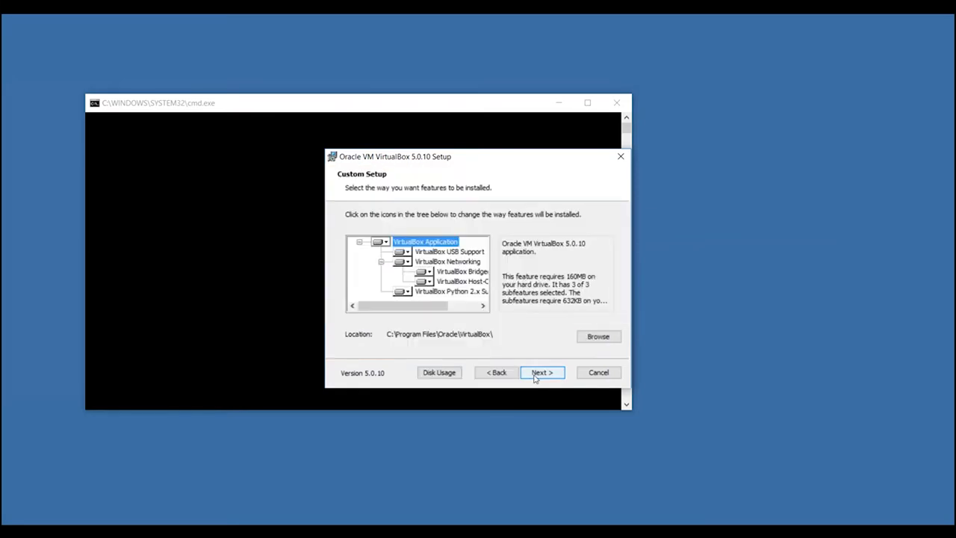
pyautogui.click(535, 376)
pyautogui.click(535, 376)
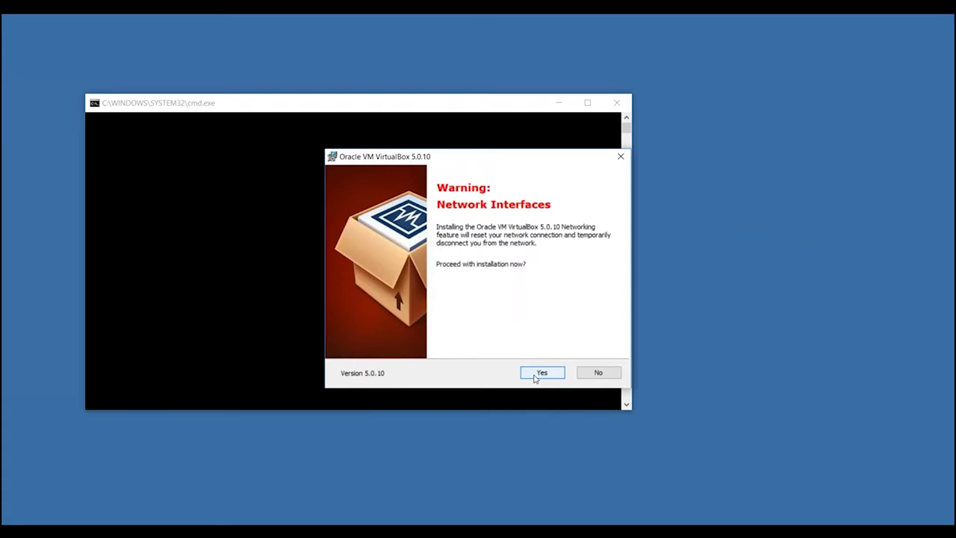
pyautogui.click(535, 376)
pyautogui.click(535, 376)
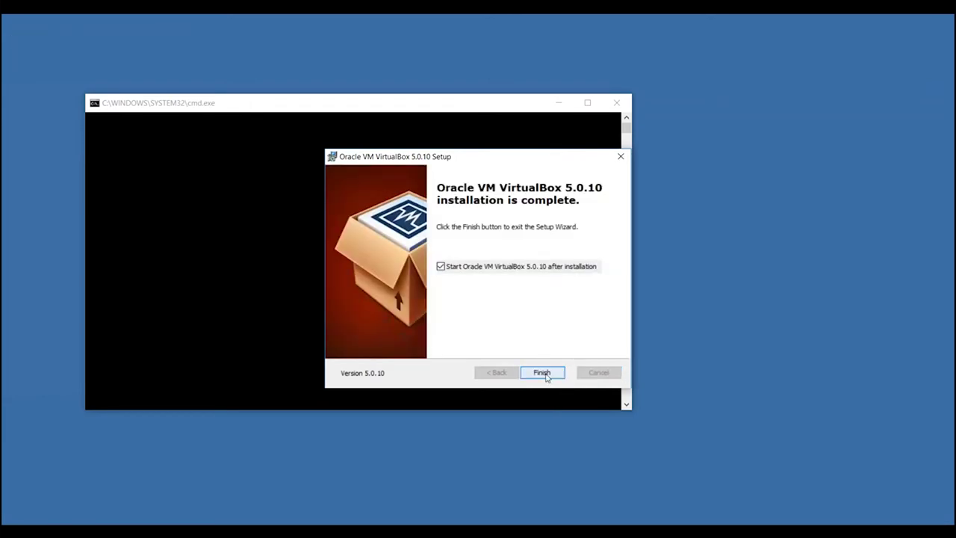
pyautogui.click(544, 373)
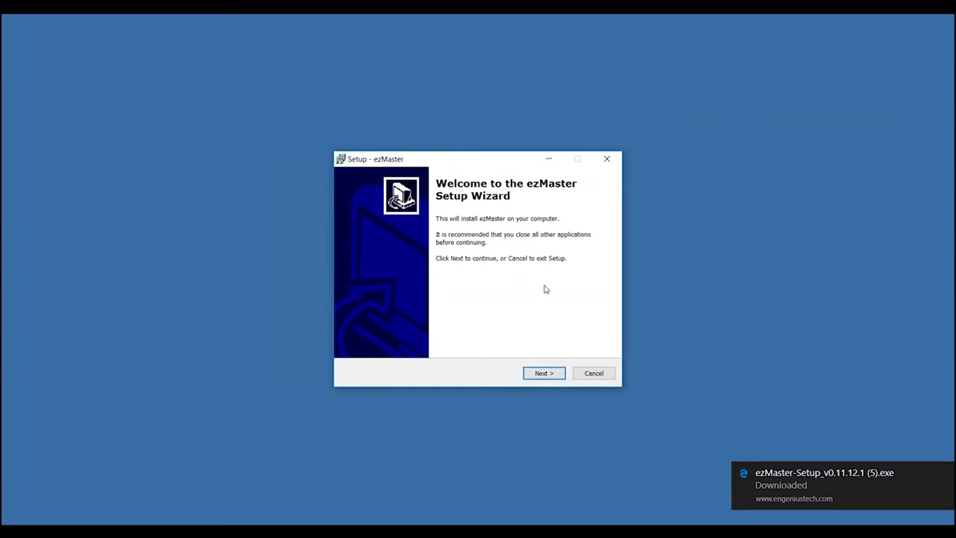
# Accept the ezMaster licence and install to C:\Program Files\ezMaster using the Realtek PCIe GBE adapter
pyautogui.click(550, 376)
pyautogui.click(412, 337)
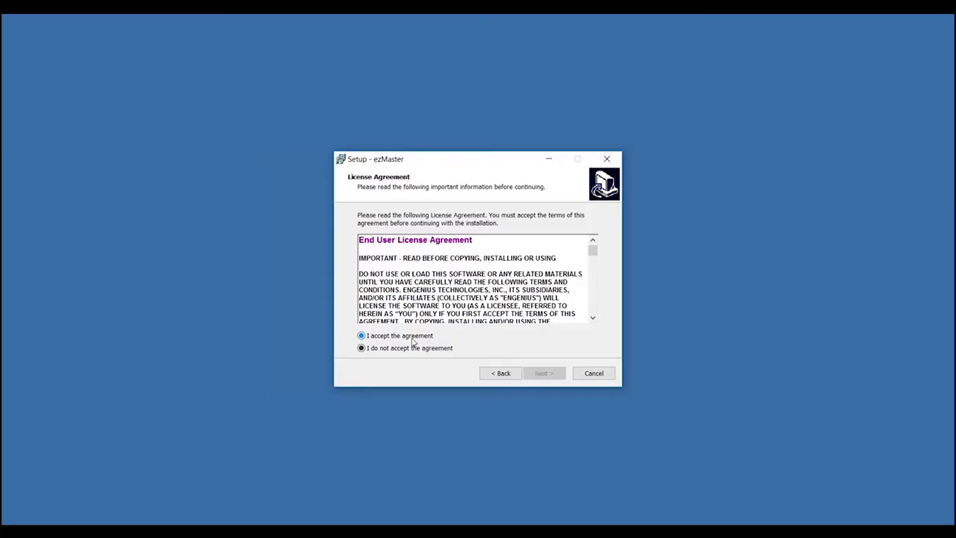
pyautogui.click(550, 376)
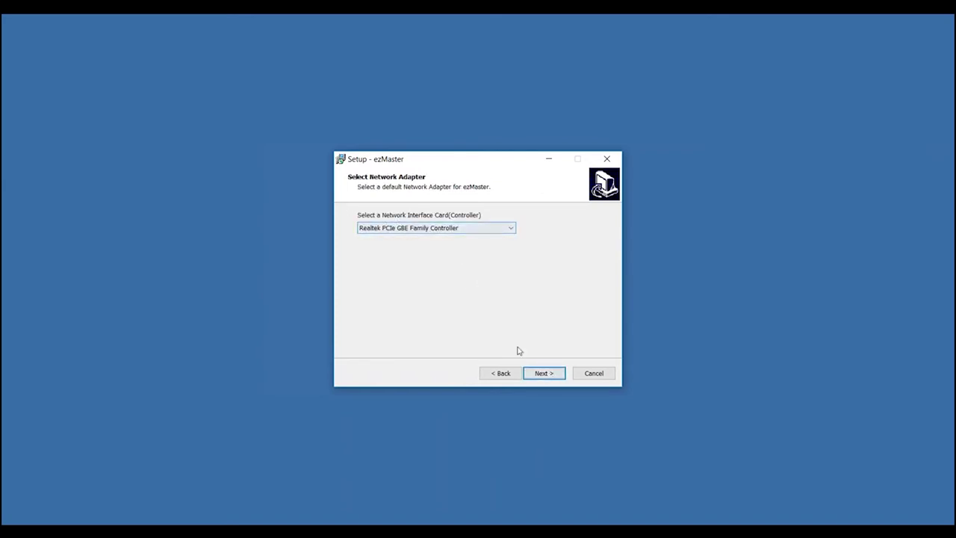
pyautogui.click(545, 375)
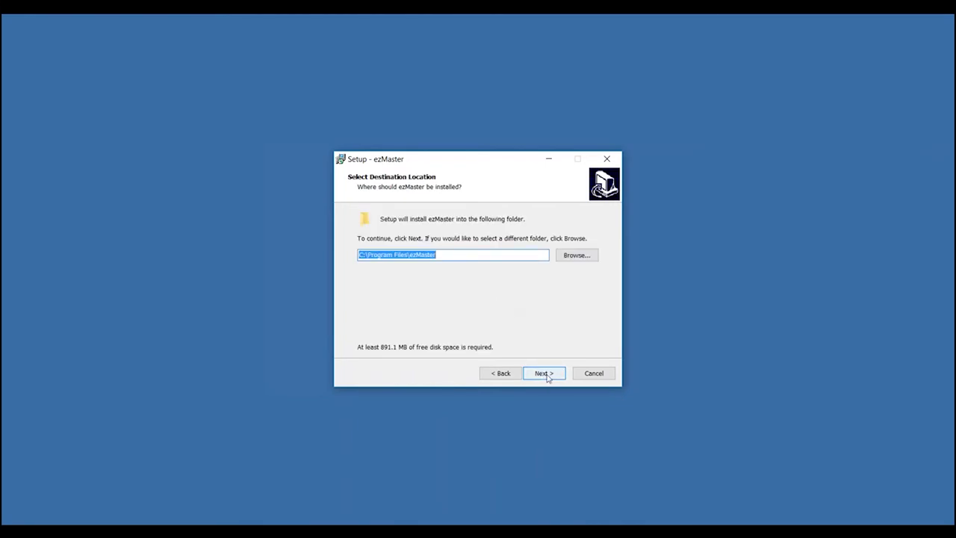
pyautogui.click(547, 376)
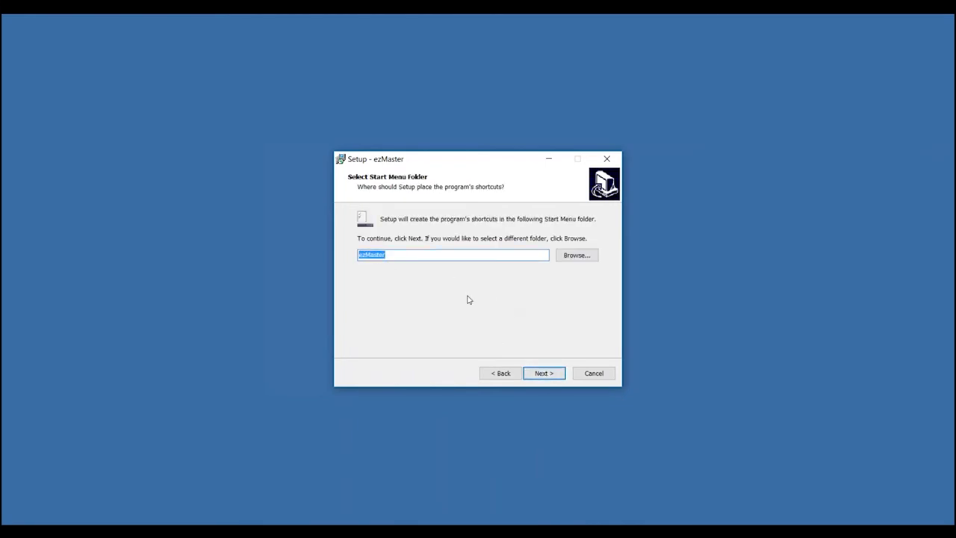
pyautogui.click(556, 379)
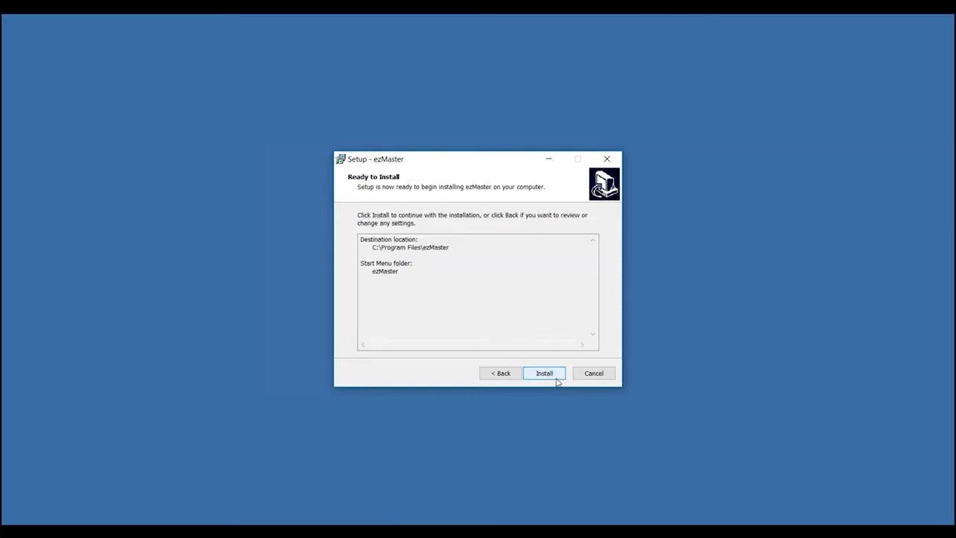
pyautogui.click(544, 375)
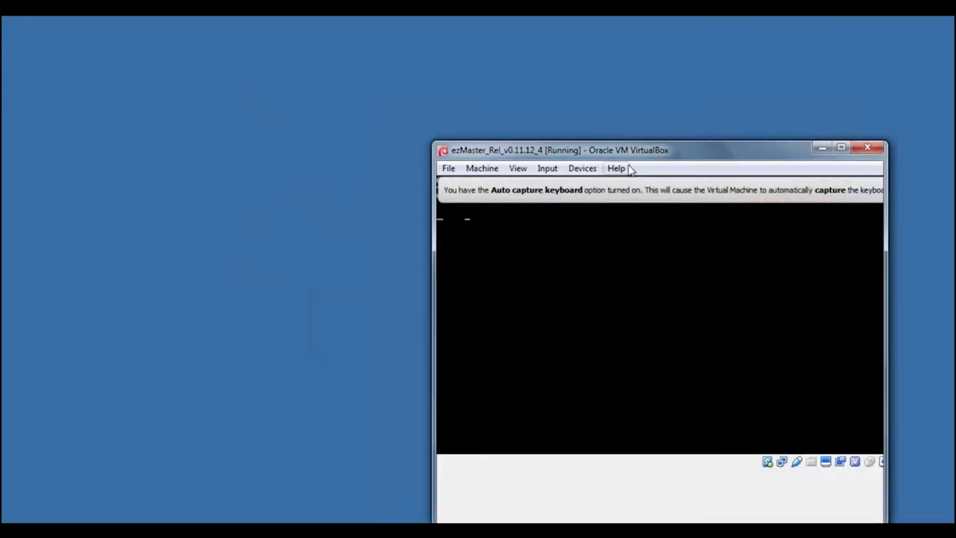
# Log into the ezMaster VM console as admin and answer yes to keep the time zone
pyautogui.moveTo(633, 150); pyautogui.dragTo(432, 89)
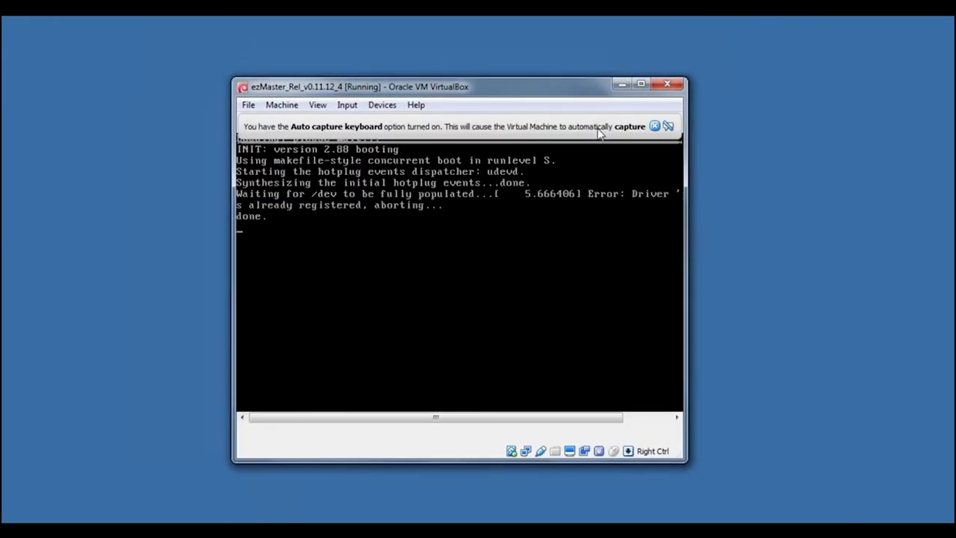
pyautogui.click(655, 127)
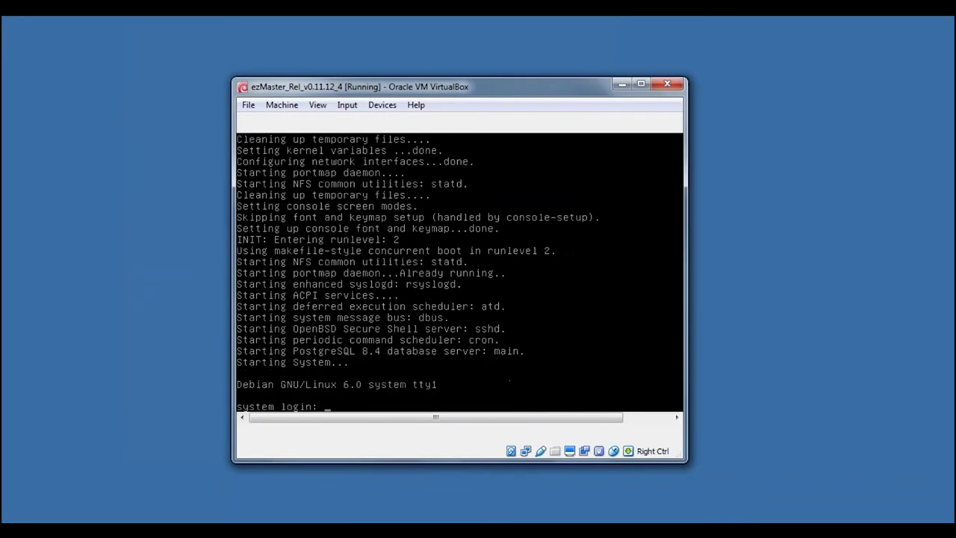
pyautogui.write('admin')
pyautogui.press('Return')
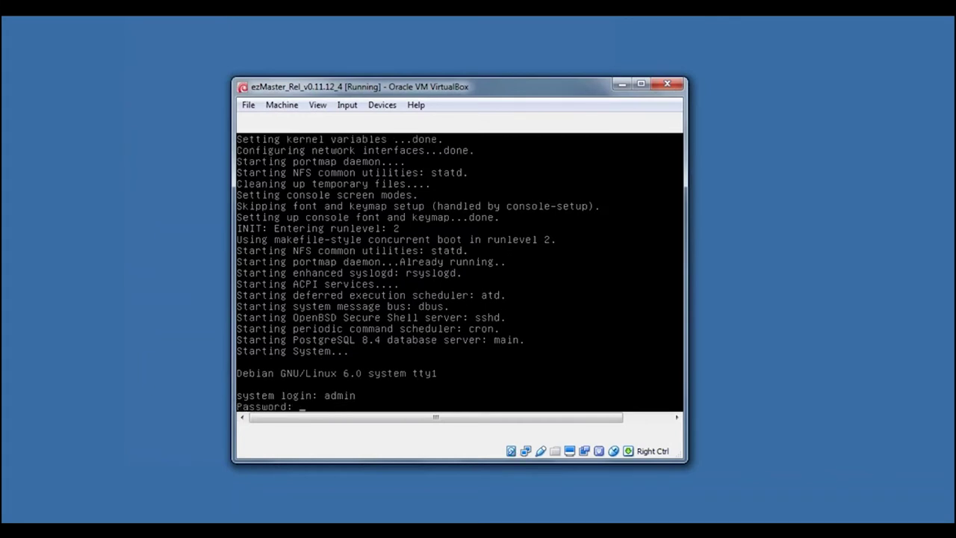
pyautogui.press('Return')
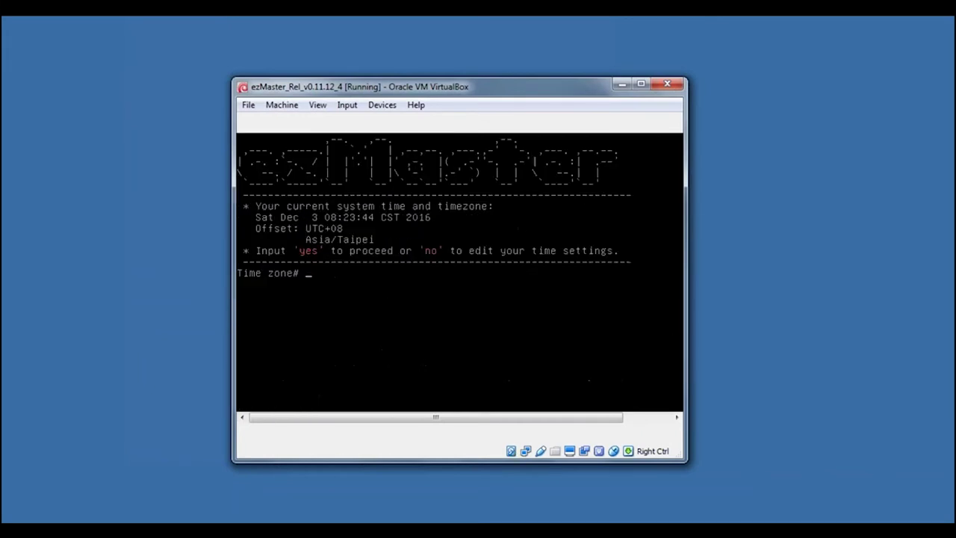
pyautogui.write('yes')
pyautogui.press('Return')
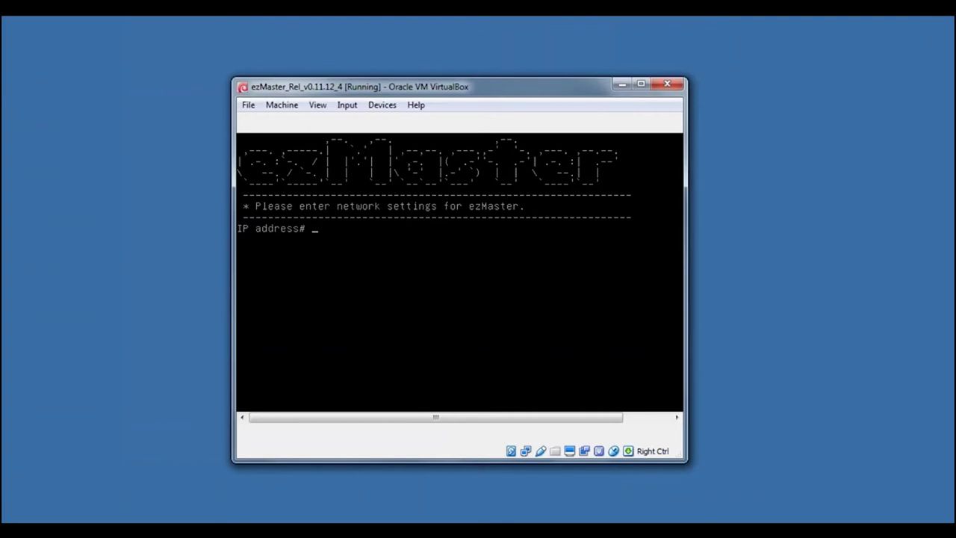
# Enter IP 10.0.89.200, subnet mask 255.255.255.0 and gateway 10.0.89.1 at the console prompts
pyautogui.write('10')
pyautogui.write('.0.89.200')
pyautogui.press('Return')
pyautogui.write('255.255.25')
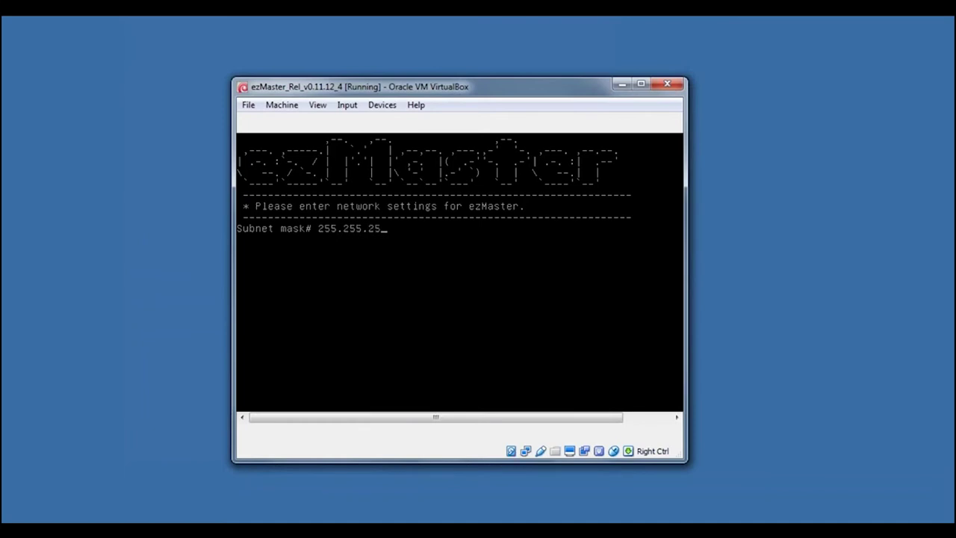
pyautogui.write('5.0')
pyautogui.press('Return')
pyautogui.write('10.')
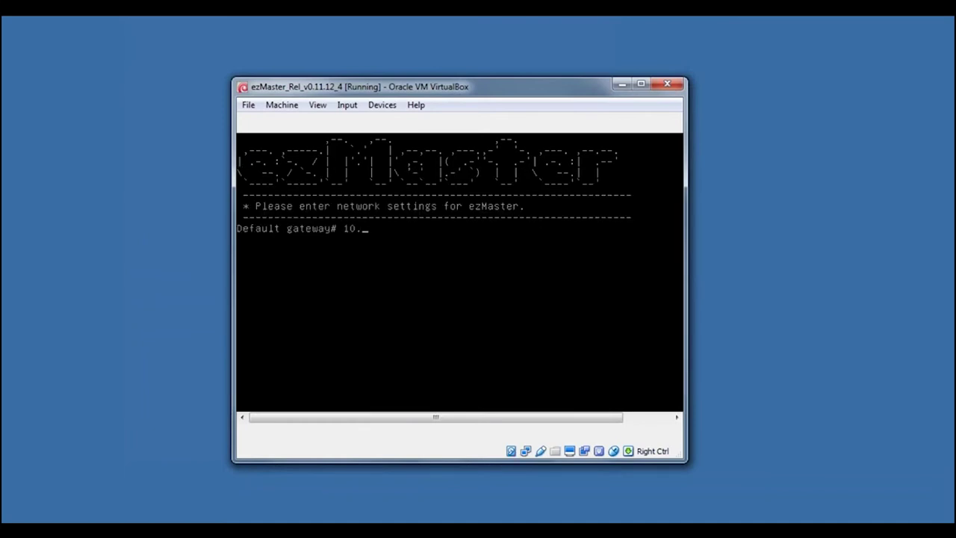
pyautogui.write('0.89.1')
pyautogui.press('Return')
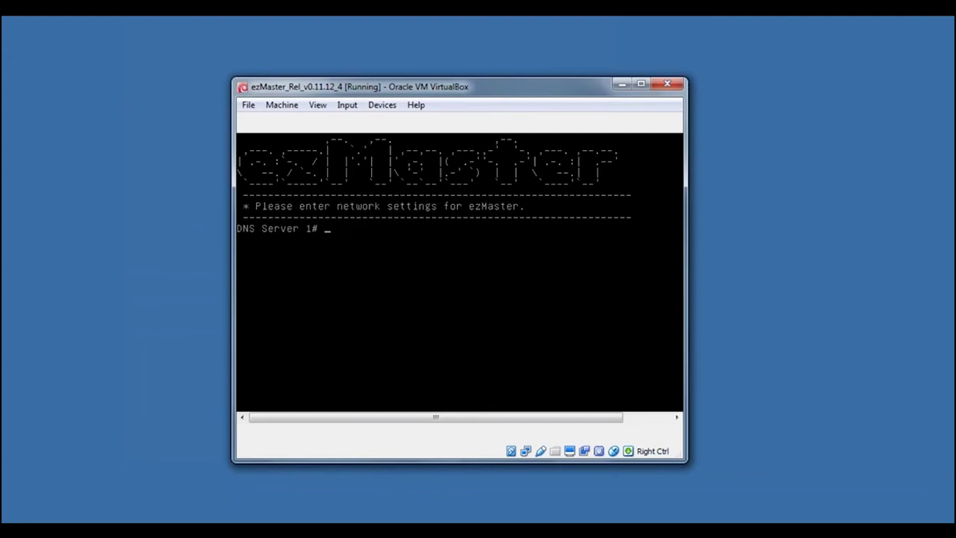
# Set DNS servers 8.8.8.8 and 4.2.2.2, then sign in again as admin
pyautogui.write('8.8.8.8')
pyautogui.press('Return')
pyautogui.write('4.2.2.2')
pyautogui.write('adm')
pyautogui.write('in')
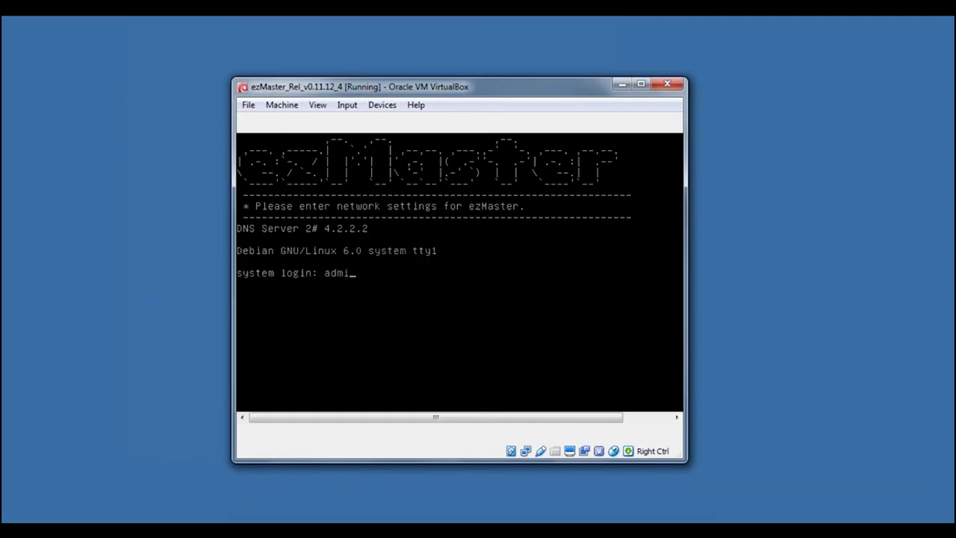
pyautogui.press('Return')
pyautogui.press('Return')
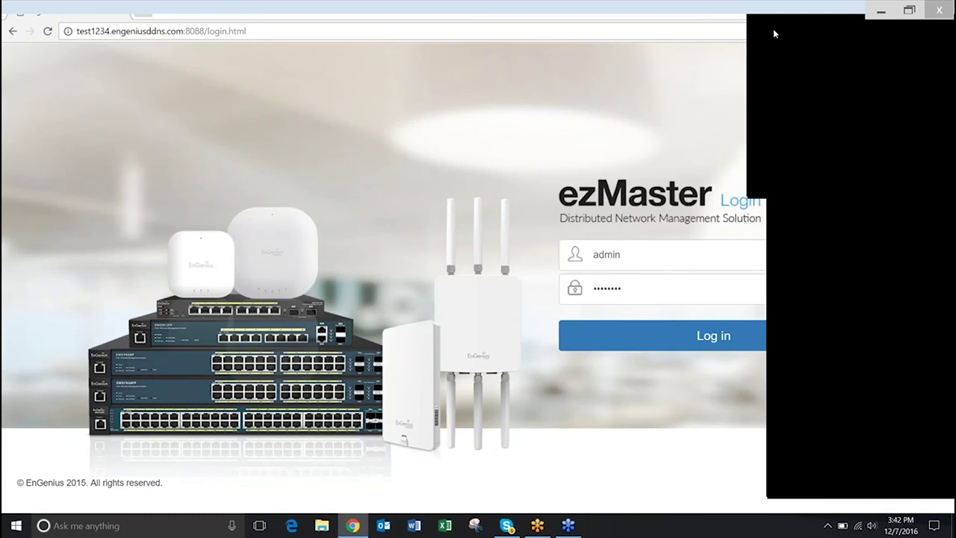
# Enter the admin password and log in to the ezMaster web dashboard
pyautogui.click(773, 28)
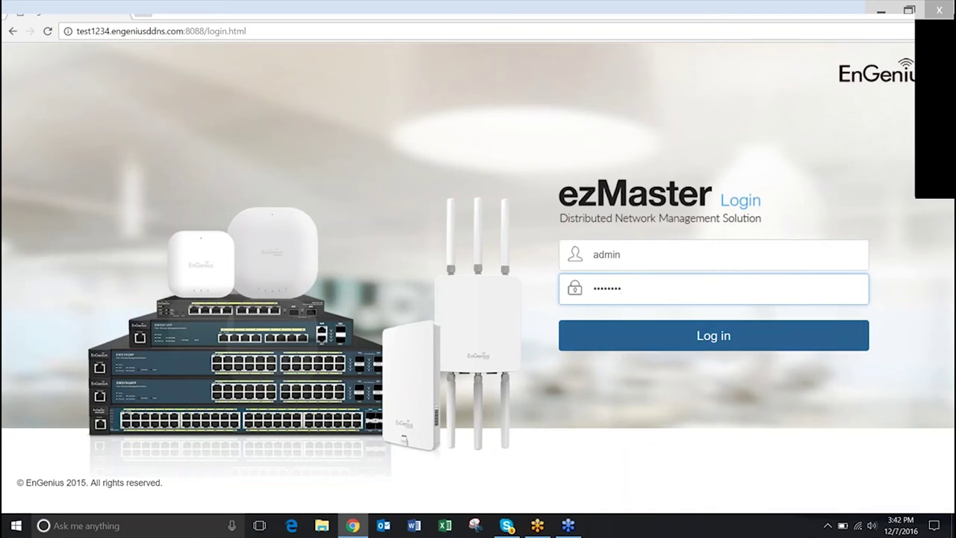
pyautogui.click(714, 335)
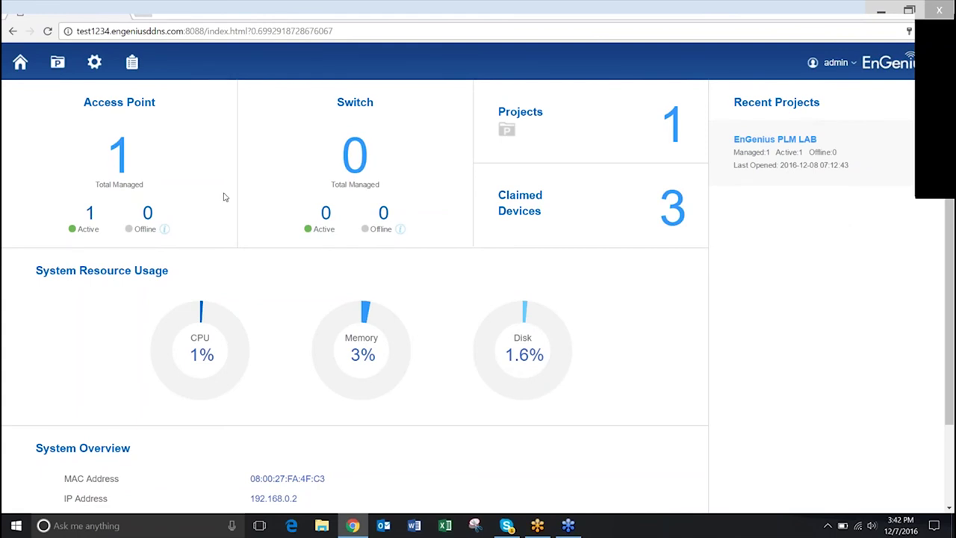
# Apply the Admin Account settings in Global Settings, then run the Diagnostic Connectivity Test
pyautogui.click(95, 63)
pyautogui.click(201, 458)
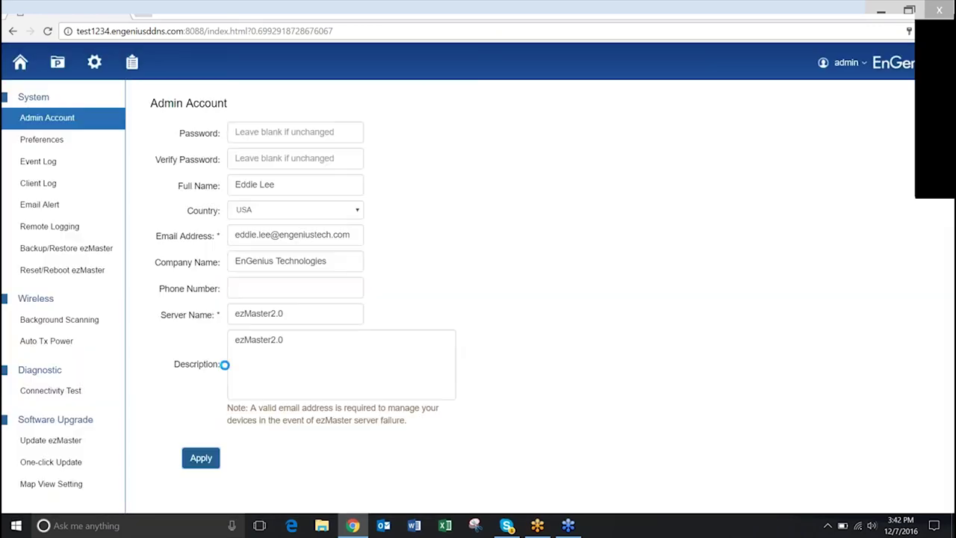
pyautogui.click(599, 174)
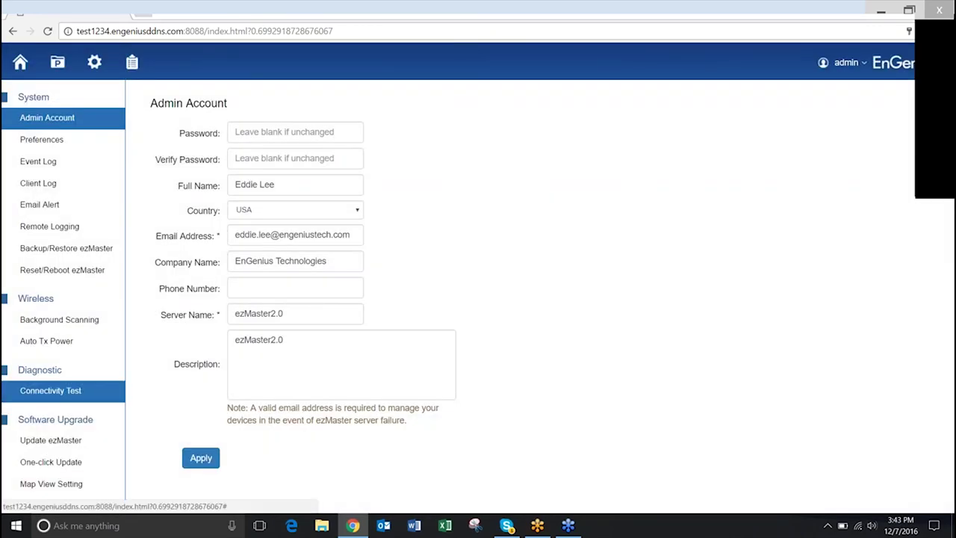
pyautogui.click(56, 385)
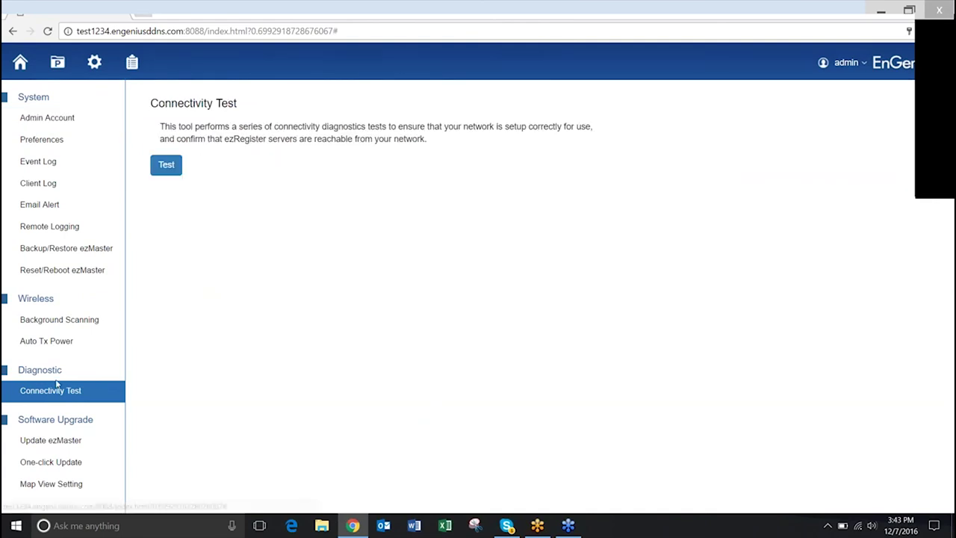
pyautogui.click(166, 165)
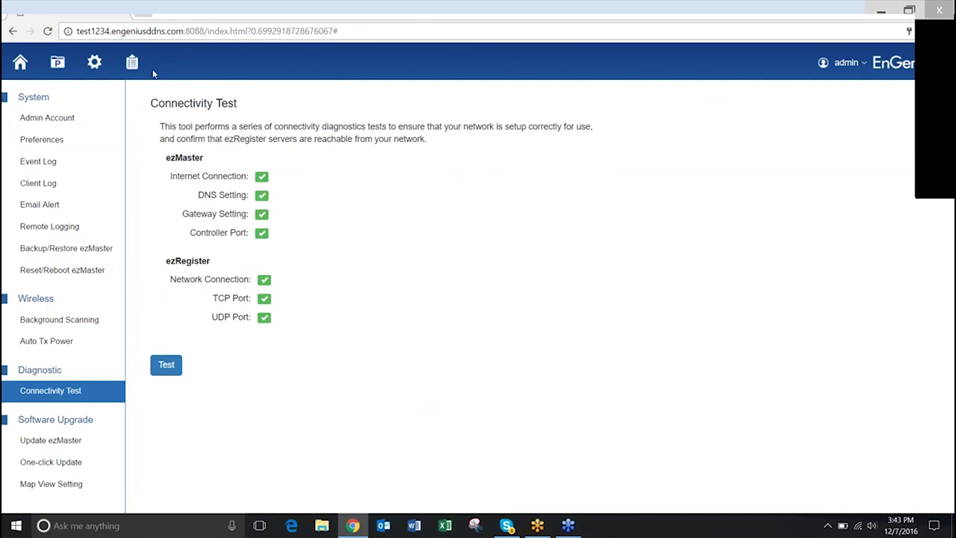
# In Device Inventory's Add Device form, paste the Sales, PLM and Operation MAC;Check Code;Description lines
pyautogui.click(131, 62)
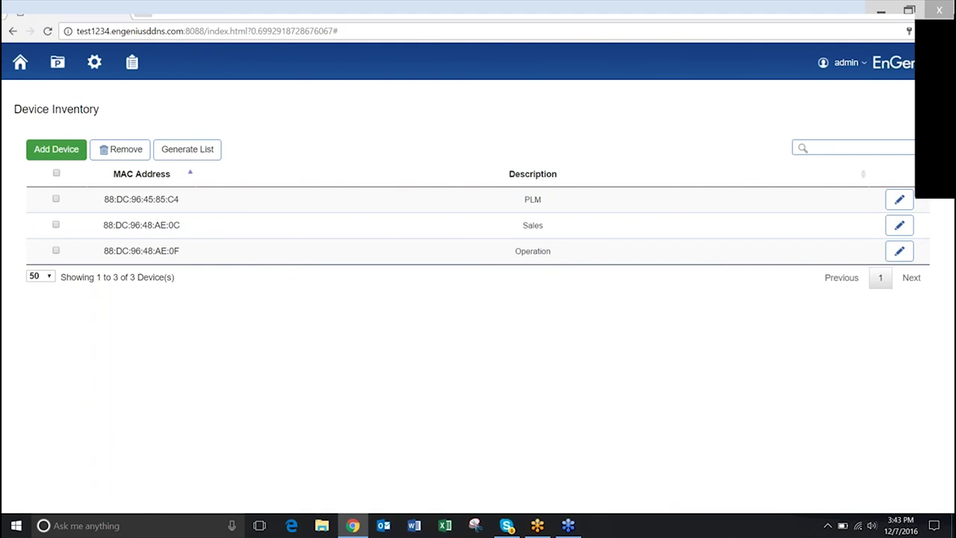
pyautogui.click(99, 279)
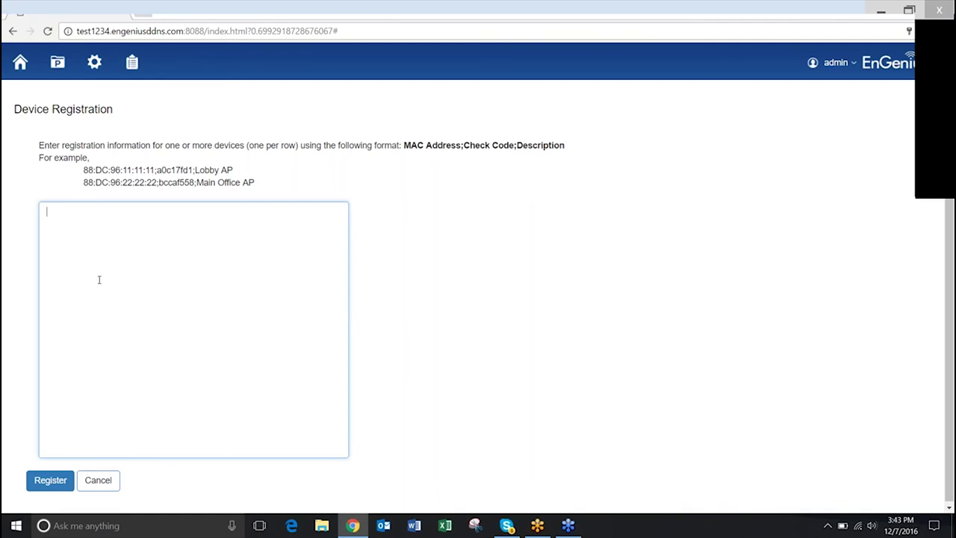
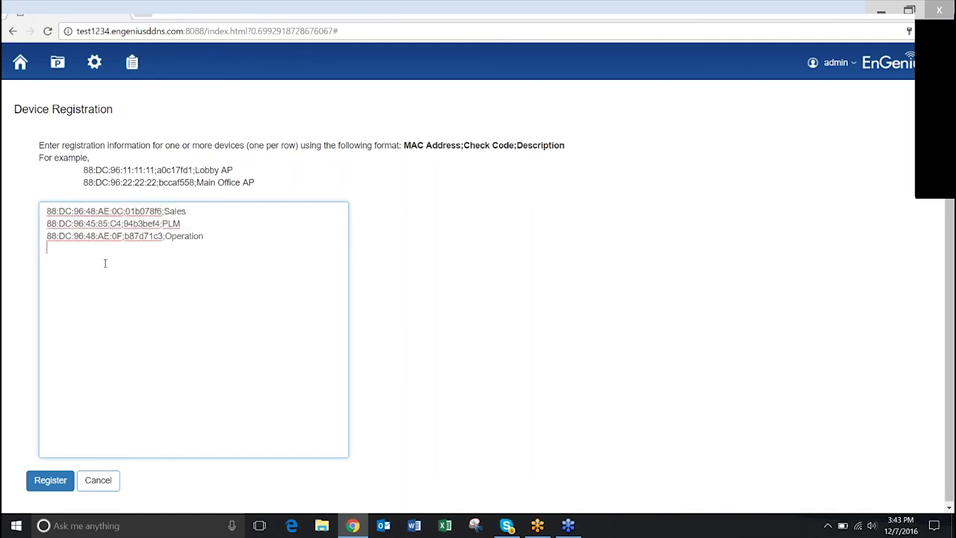